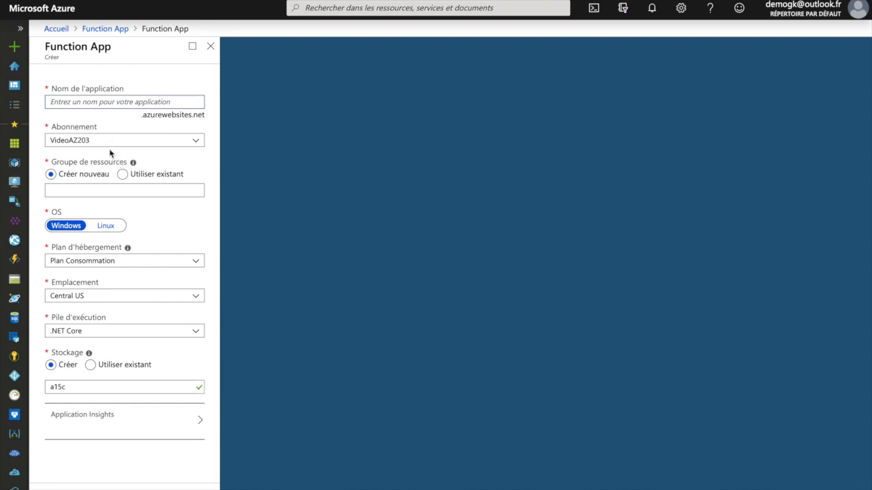
Review the hosting plan and runtime stack settings in the Function App creation form, and close the form without creating the app
{"action": "left_click", "coordinate": [195, 265]}
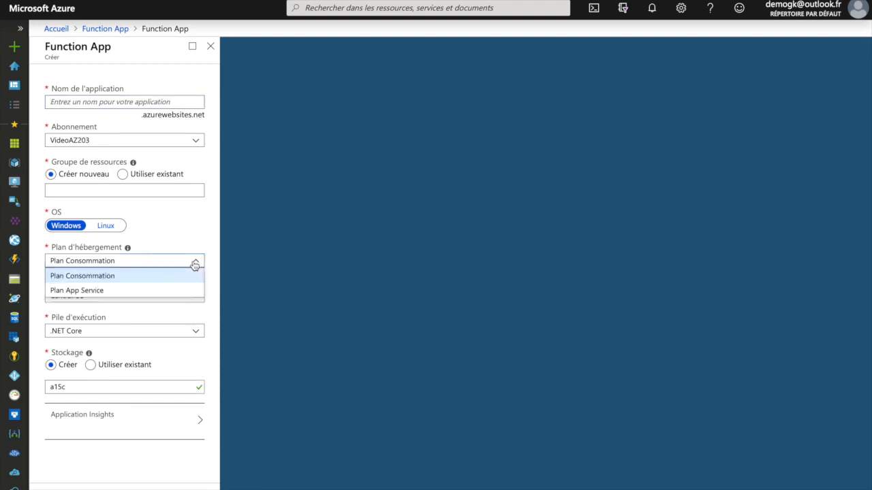
{"action": "left_click", "coordinate": [196, 265]}
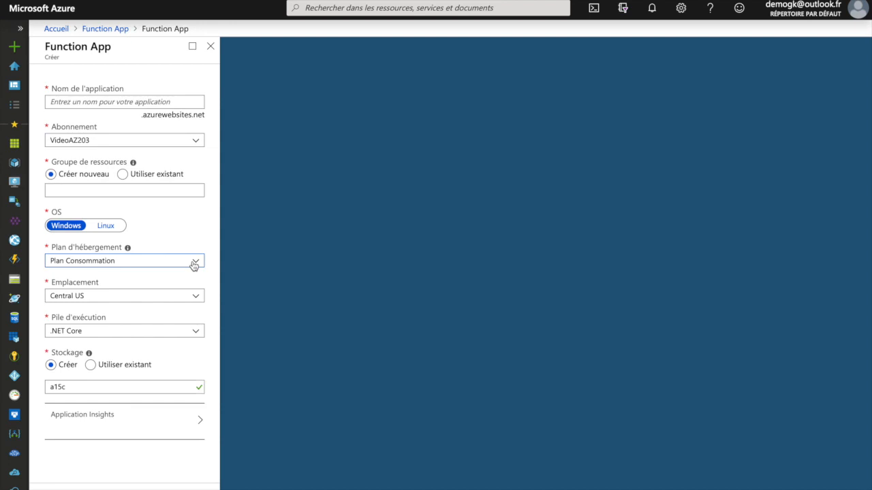
{"action": "left_click", "coordinate": [195, 333]}
{"action": "left_click", "coordinate": [196, 335]}
{"action": "left_click", "coordinate": [211, 46]}
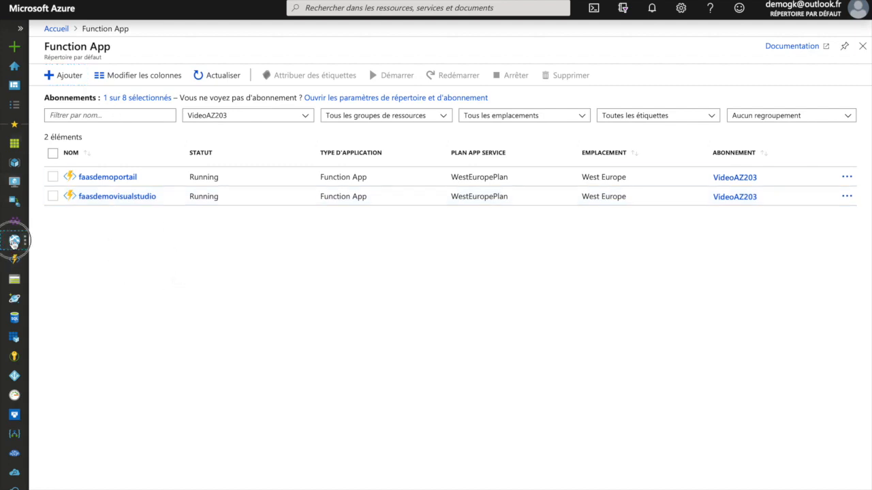
Check the App Services list, return to the function apps, and open the ValiderPret function of faasdemoportail
{"action": "left_click", "coordinate": [14, 241]}
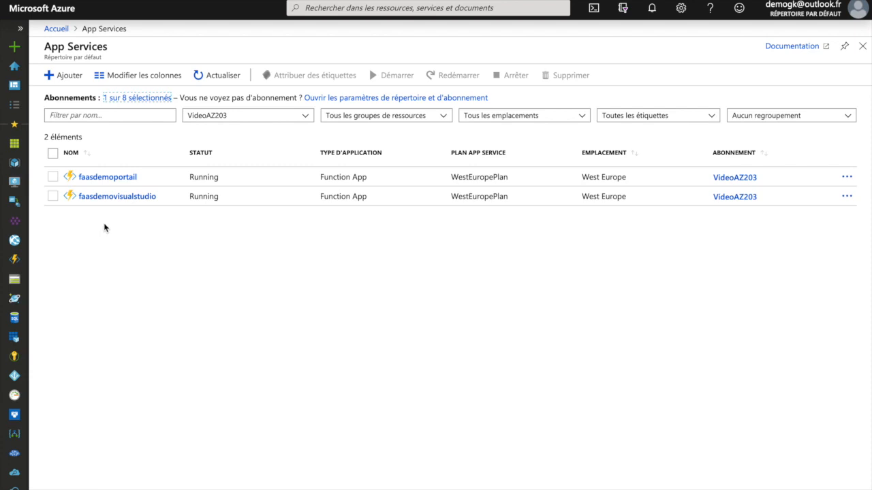
{"action": "left_click", "coordinate": [16, 265]}
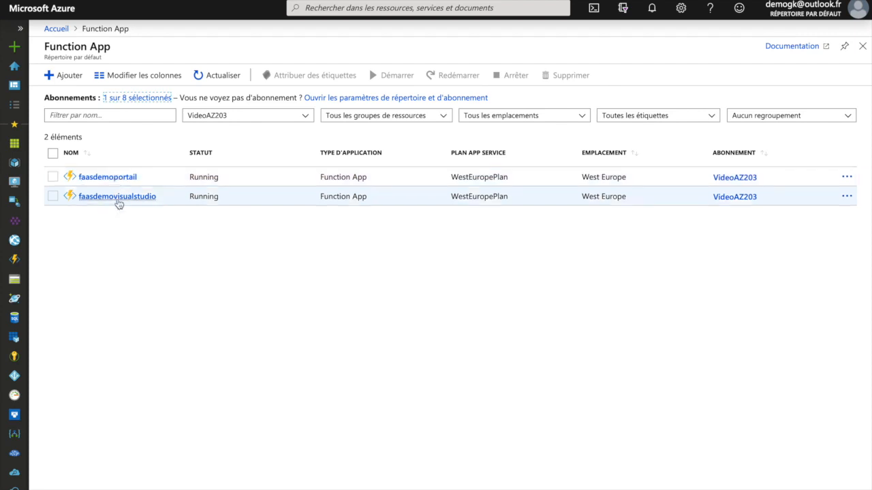
{"action": "left_click", "coordinate": [109, 177]}
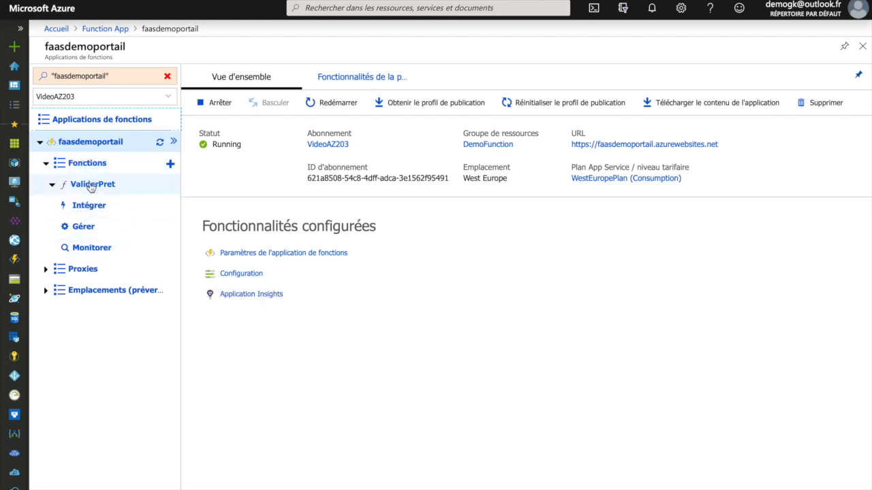
{"action": "left_click", "coordinate": [90, 185]}
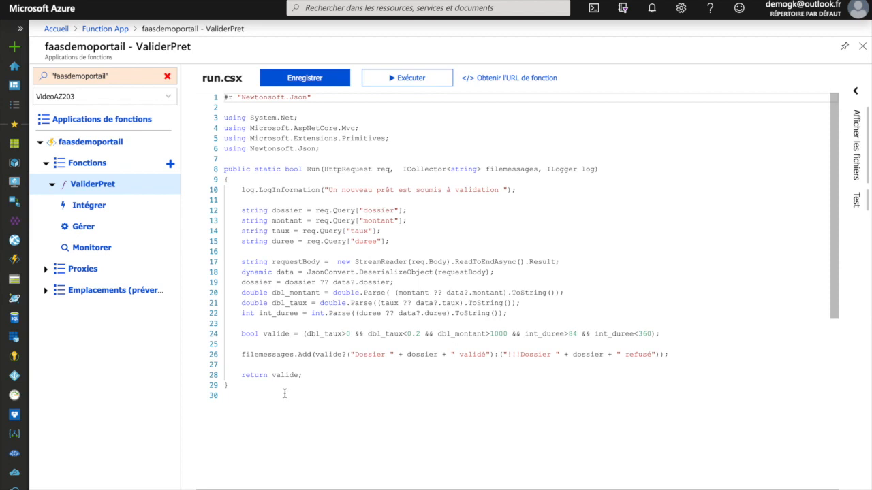
Examine the ValiderPret function's files: the bindings in function.json and the Run method in run.csx
{"action": "left_click", "coordinate": [859, 140]}
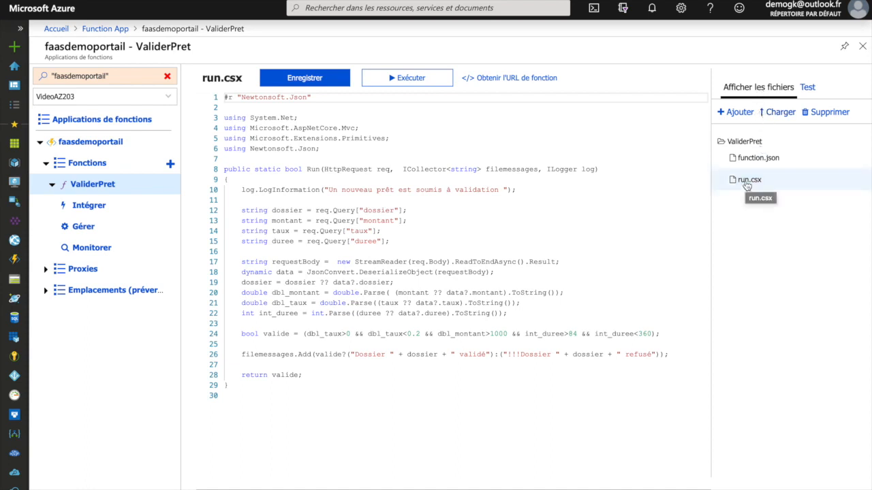
{"action": "left_click", "coordinate": [758, 160]}
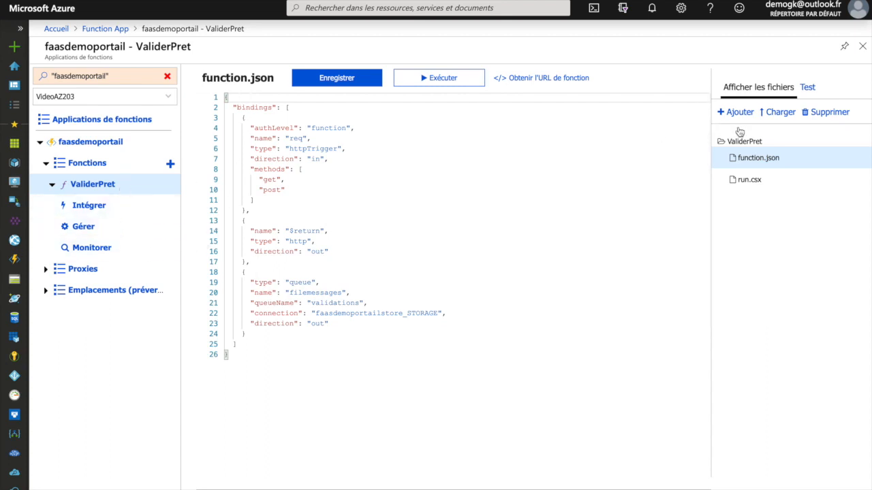
{"action": "left_click", "coordinate": [750, 180]}
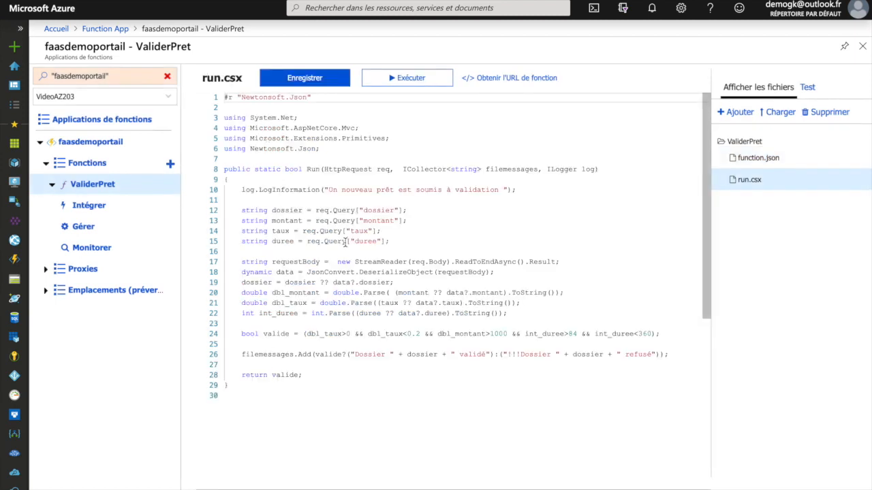
{"action": "double_click", "coordinate": [312, 169]}
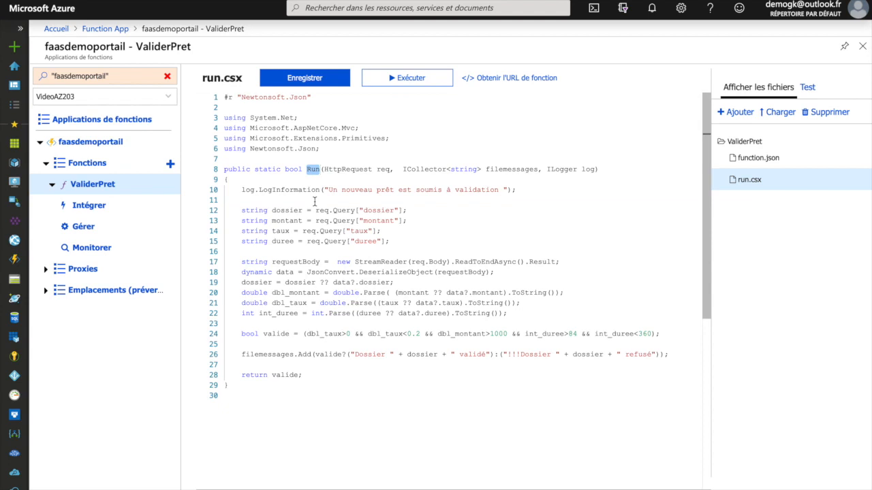
{"action": "left_click", "coordinate": [344, 190]}
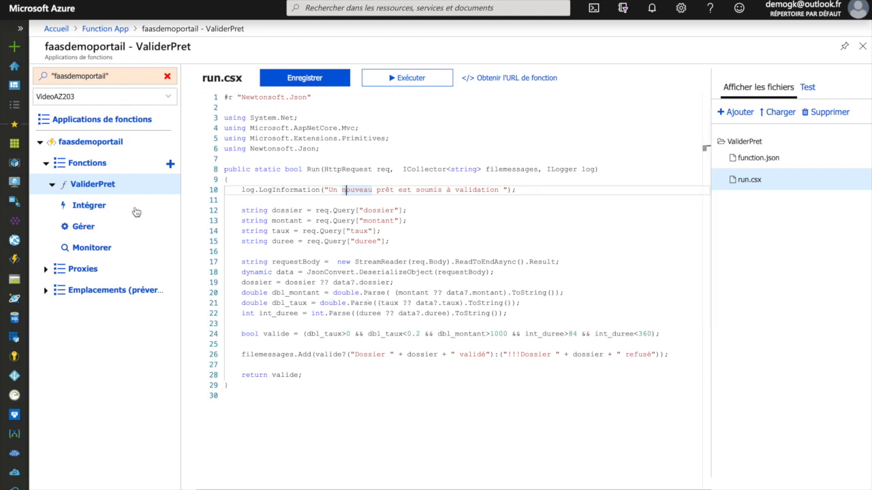
Start adding a function to faasdemoportail and browse the available trigger templates
{"action": "left_click", "coordinate": [171, 165]}
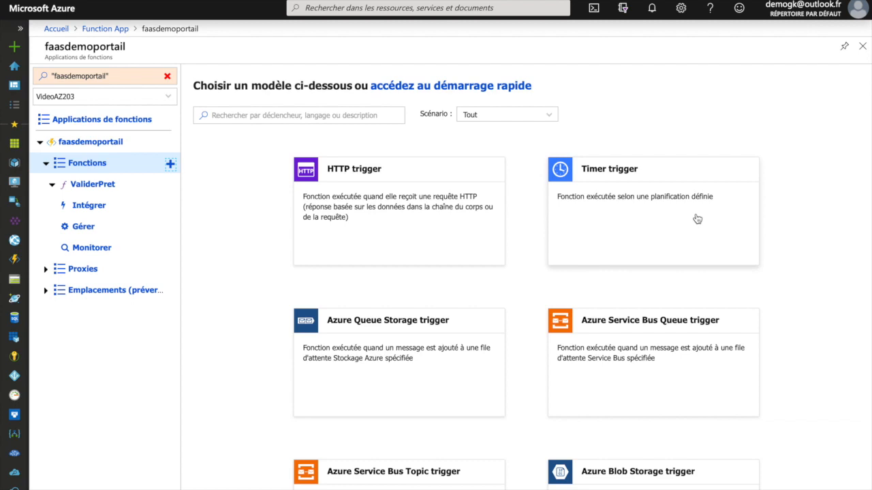
{"action": "scroll", "coordinate": [686, 229], "scroll_direction": "down", "scroll_amount": 3}
{"action": "scroll", "coordinate": [686, 230], "scroll_direction": "down", "scroll_amount": 10}
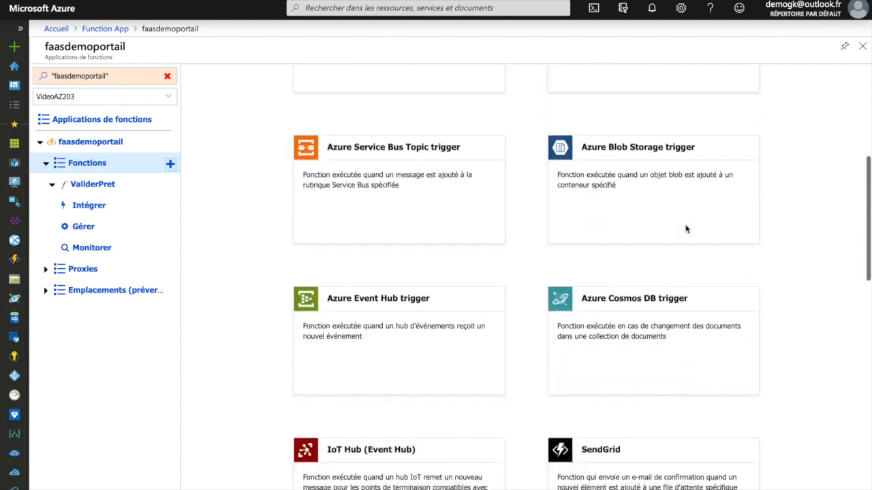
{"action": "scroll", "coordinate": [686, 229], "scroll_direction": "down", "scroll_amount": 3}
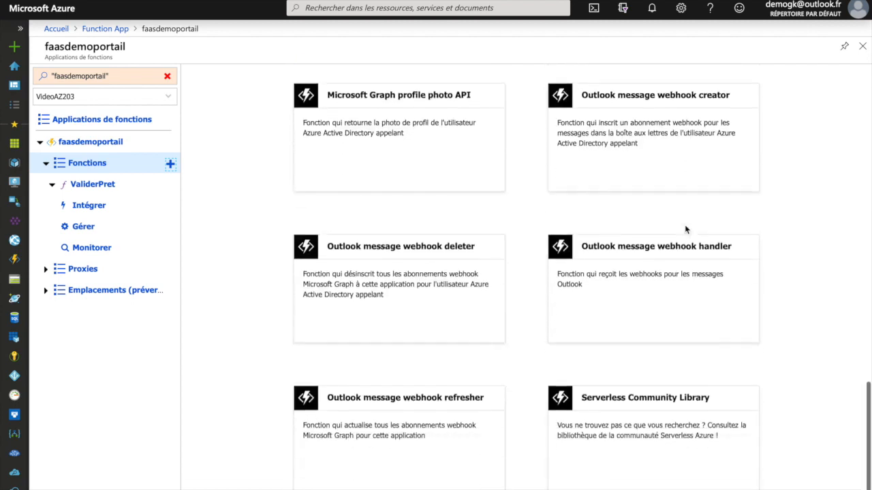
{"action": "scroll", "coordinate": [681, 247], "scroll_direction": "up", "scroll_amount": 6}
{"action": "scroll", "coordinate": [681, 246], "scroll_direction": "up", "scroll_amount": 10}
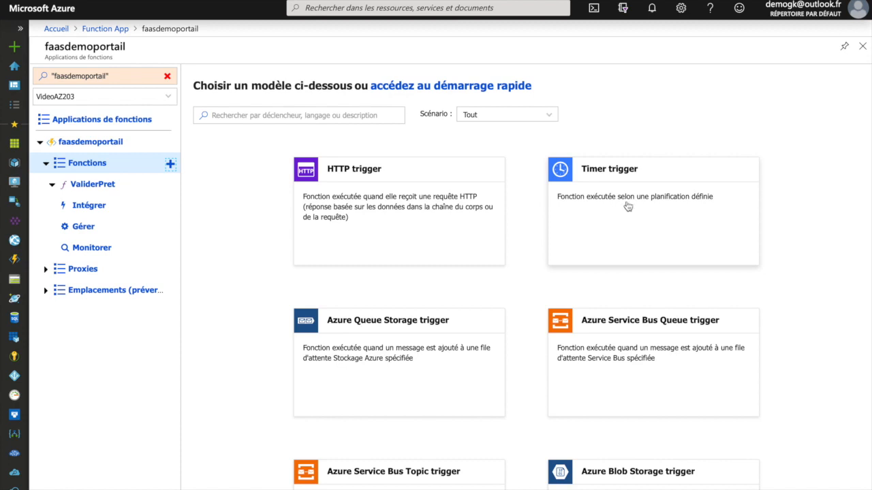
{"action": "scroll", "coordinate": [653, 311], "scroll_direction": "down", "scroll_amount": 5}
{"action": "scroll", "coordinate": [653, 311], "scroll_direction": "down", "scroll_amount": 3}
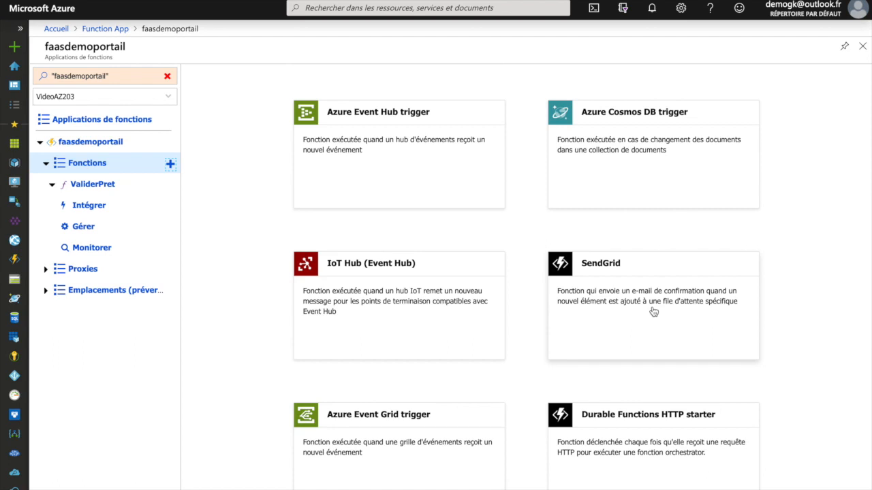
{"action": "scroll", "coordinate": [654, 311], "scroll_direction": "up", "scroll_amount": 8}
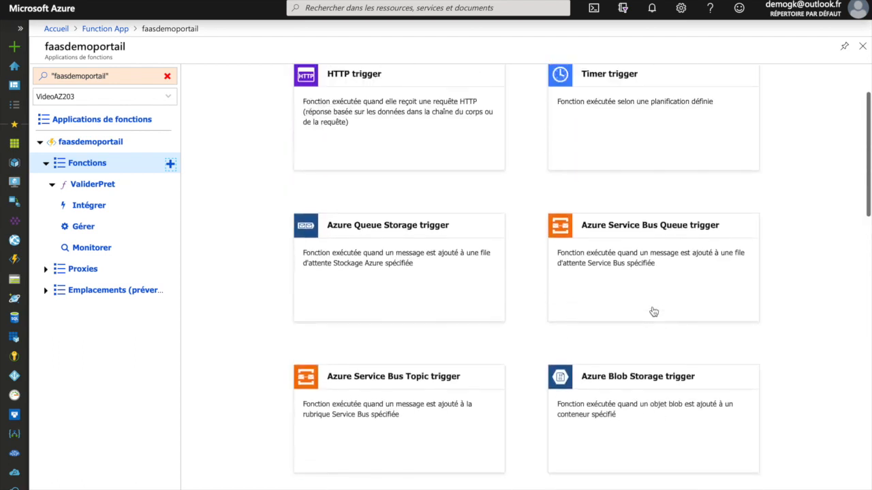
Create an HTTP trigger function named HttpTrigger1 with the Function authorization level
{"action": "left_click", "coordinate": [380, 187]}
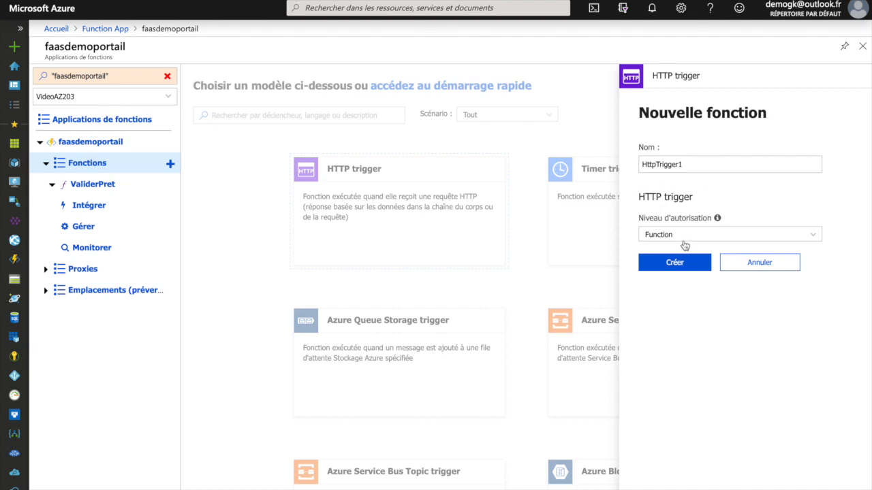
{"action": "left_click", "coordinate": [814, 235]}
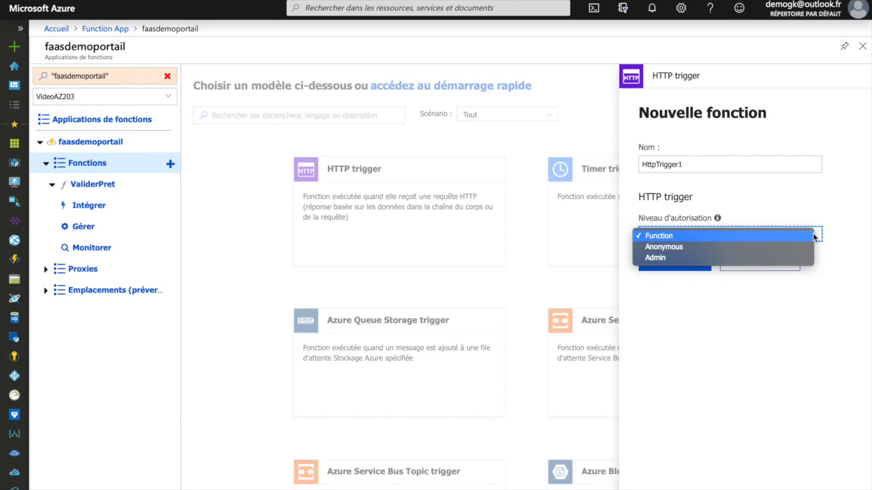
{"action": "left_click", "coordinate": [813, 236]}
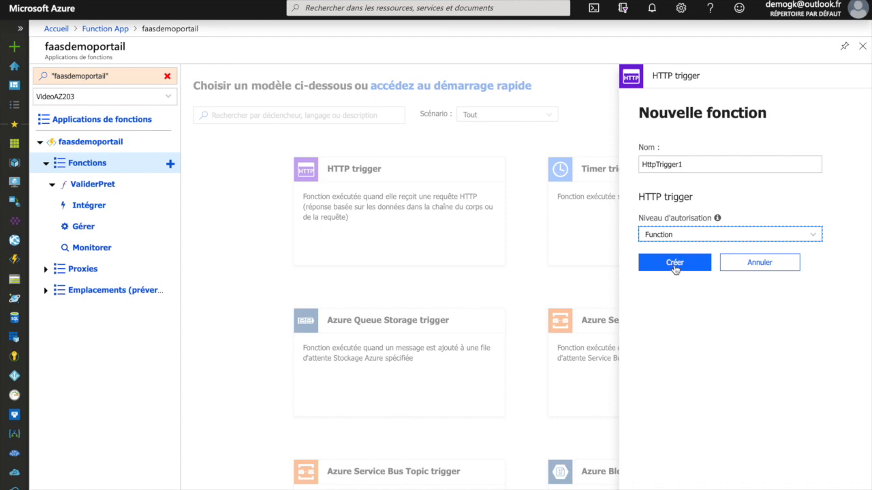
{"action": "left_click", "coordinate": [674, 264]}
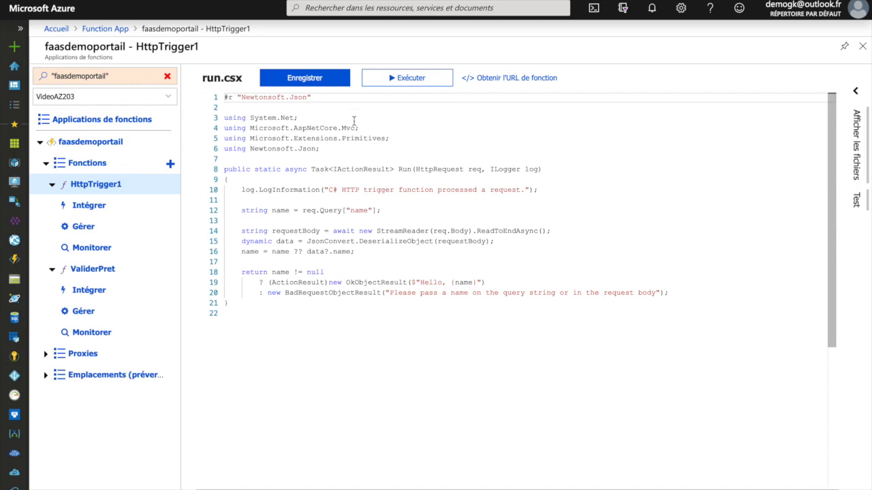
Examine HttpTrigger1's Newtonsoft.Json reference, using directives and Run parameters, as well as its trigger and output integration settings
{"action": "left_click_drag", "start_coordinate": [343, 102], "coordinate": [224, 97]}
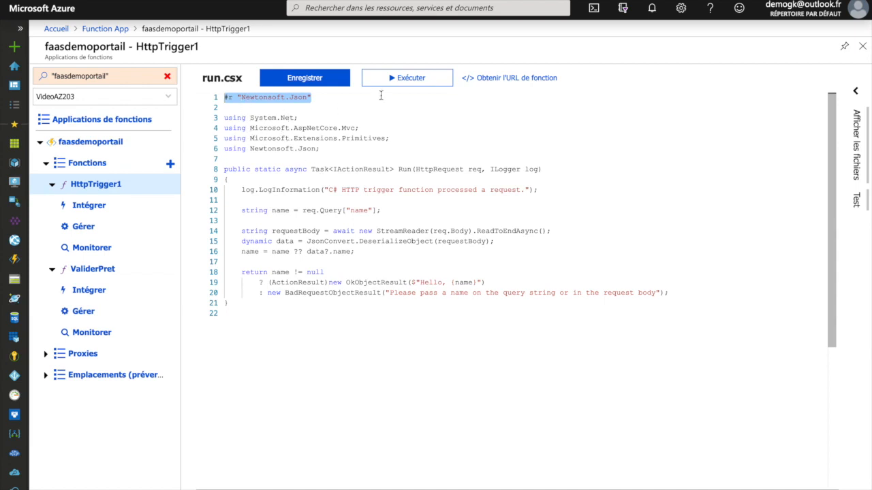
{"action": "left_click", "coordinate": [317, 108]}
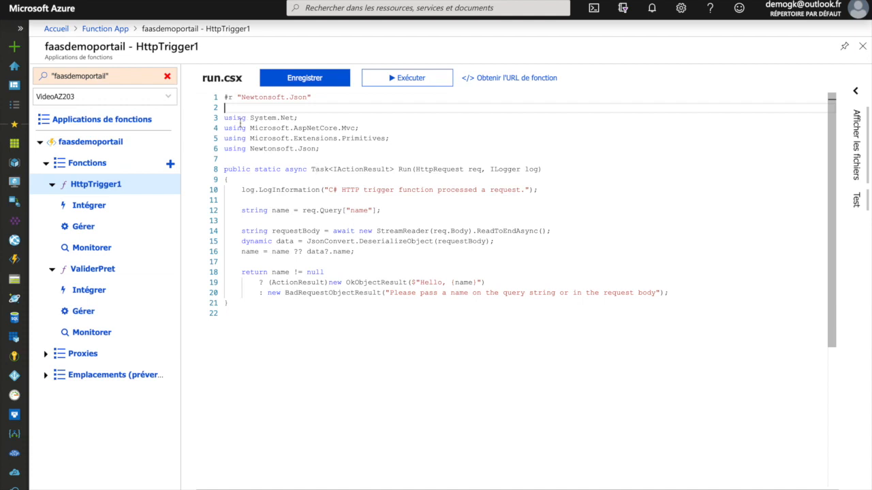
{"action": "left_click_drag", "start_coordinate": [225, 118], "coordinate": [176, 125]}
{"action": "left_click", "coordinate": [353, 157]}
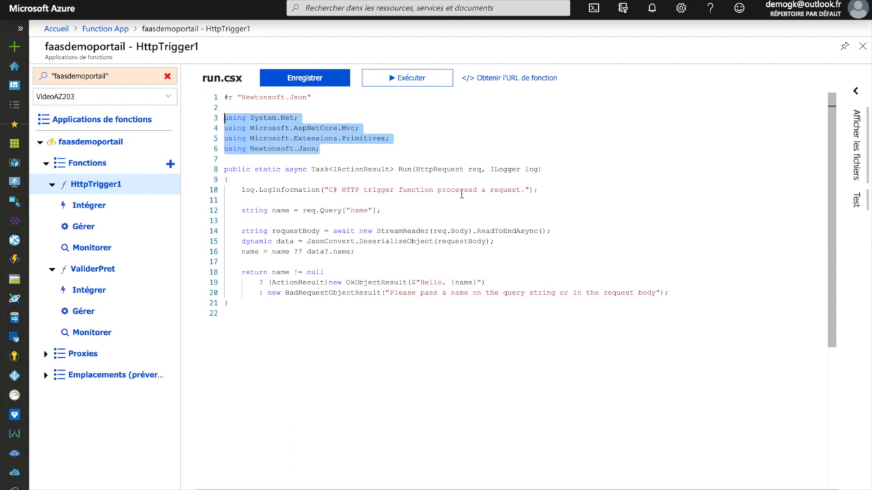
{"action": "left_click", "coordinate": [415, 169]}
{"action": "left_click_drag", "start_coordinate": [415, 169], "coordinate": [539, 166]}
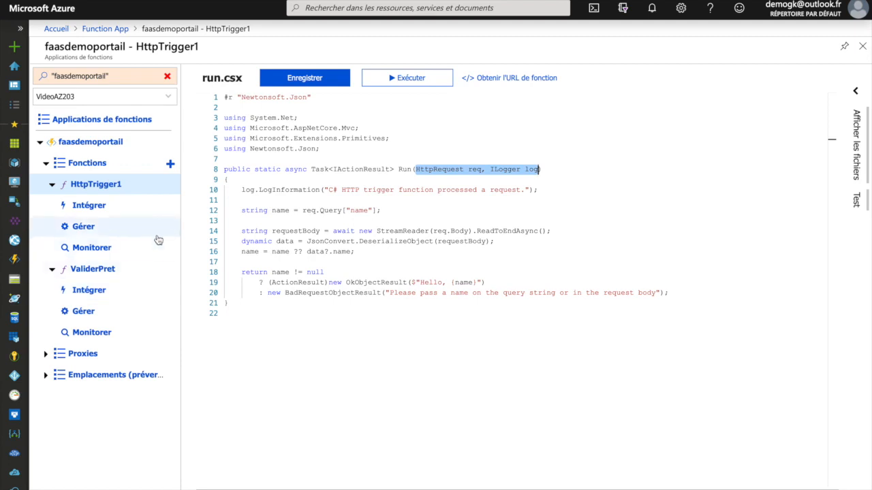
{"action": "left_click", "coordinate": [83, 208]}
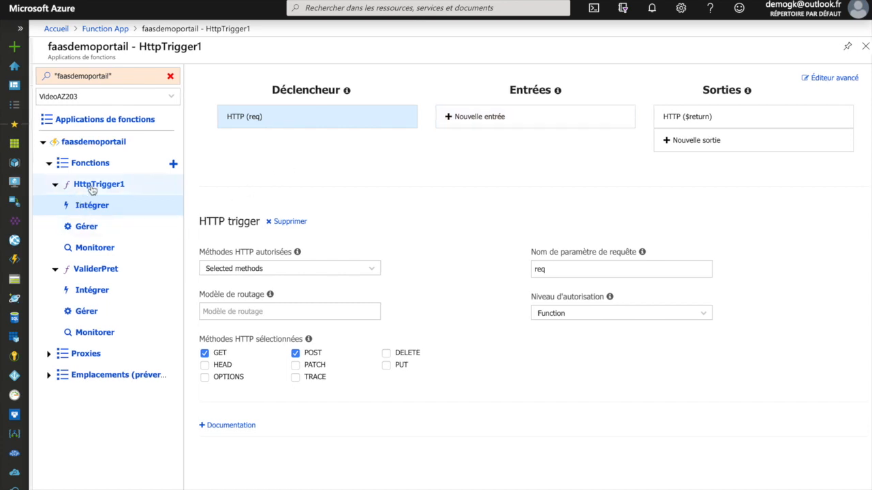
Collapse HttpTrigger1 and examine ValiderPret's ILogger parameter, query string variables and request body parsing in run.csx
{"action": "left_click", "coordinate": [55, 185]}
{"action": "left_click", "coordinate": [88, 205]}
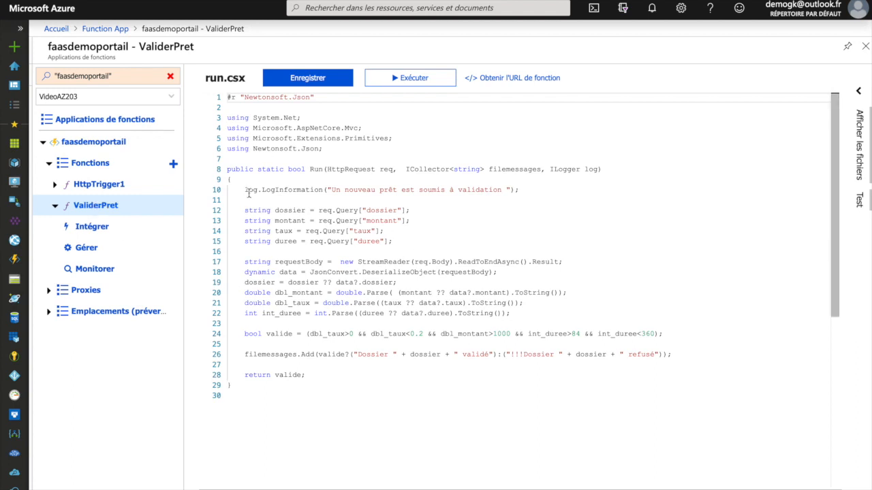
{"action": "left_click_drag", "start_coordinate": [241, 191], "coordinate": [599, 169]}
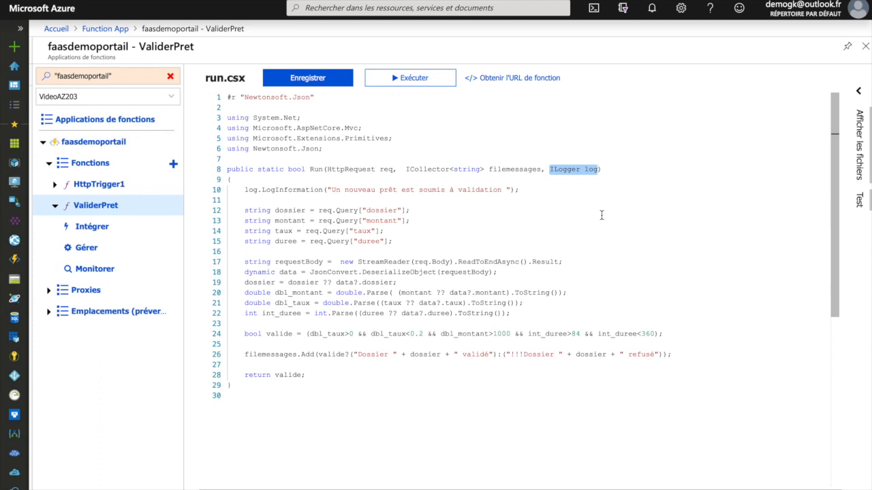
{"action": "left_click_drag", "start_coordinate": [241, 211], "coordinate": [404, 239]}
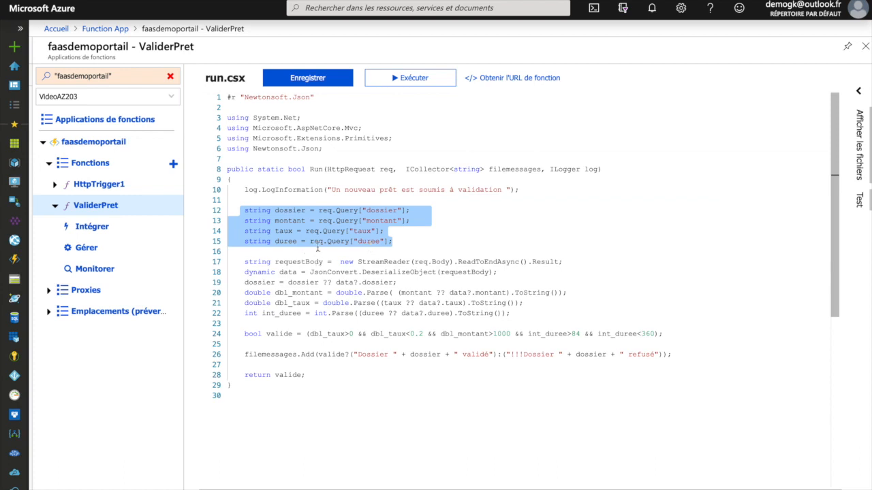
{"action": "left_click_drag", "start_coordinate": [245, 261], "coordinate": [563, 274]}
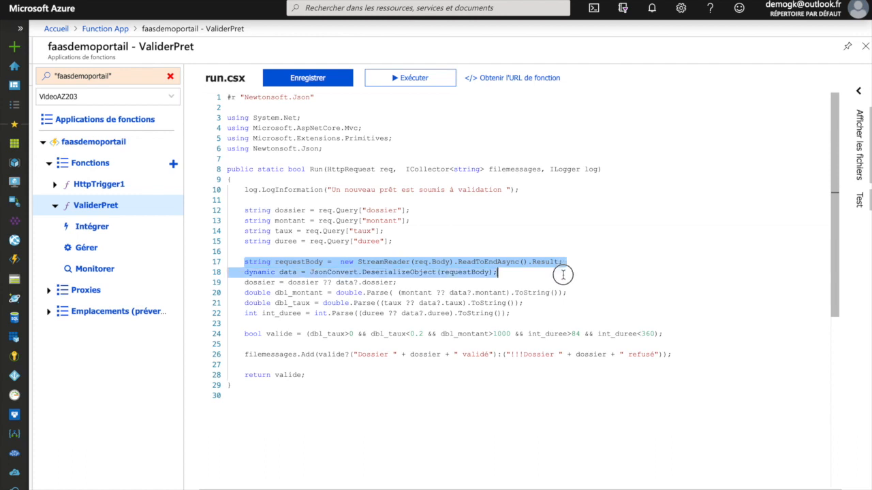
{"action": "left_click_drag", "start_coordinate": [561, 292], "coordinate": [555, 311]}
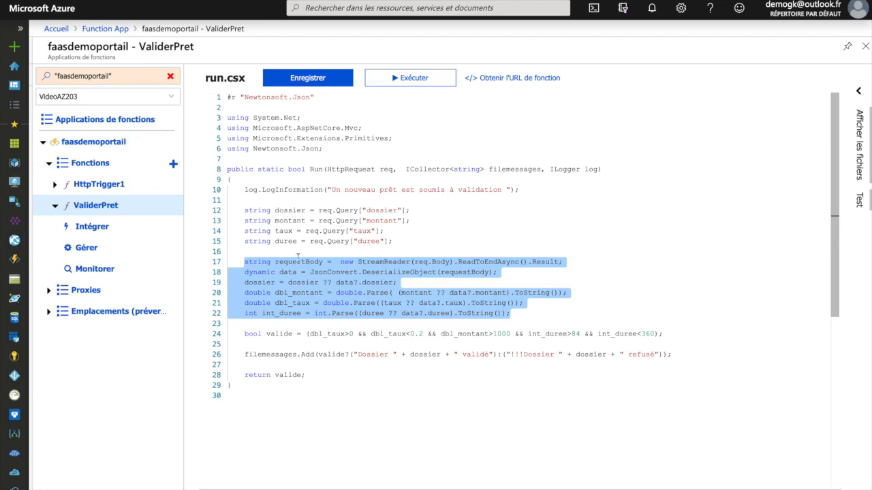
{"action": "left_click", "coordinate": [569, 316]}
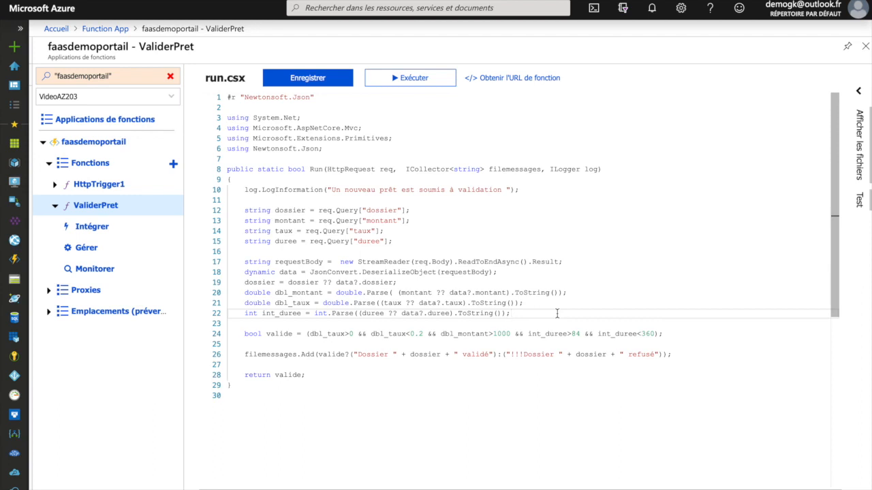
Examine the valide condition and the filemessages.Add statement in ValiderPret's run.csx
{"action": "double_click", "coordinate": [272, 334]}
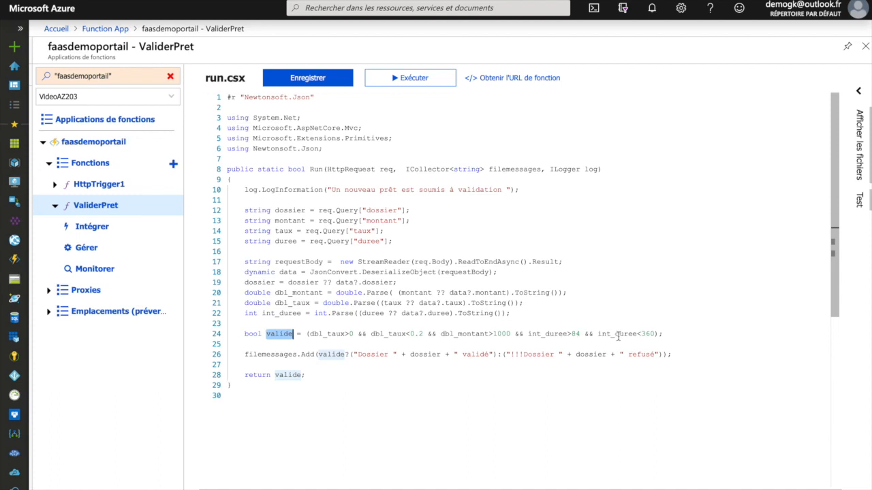
{"action": "left_click", "coordinate": [262, 355]}
{"action": "left_click_drag", "start_coordinate": [262, 355], "coordinate": [673, 354]}
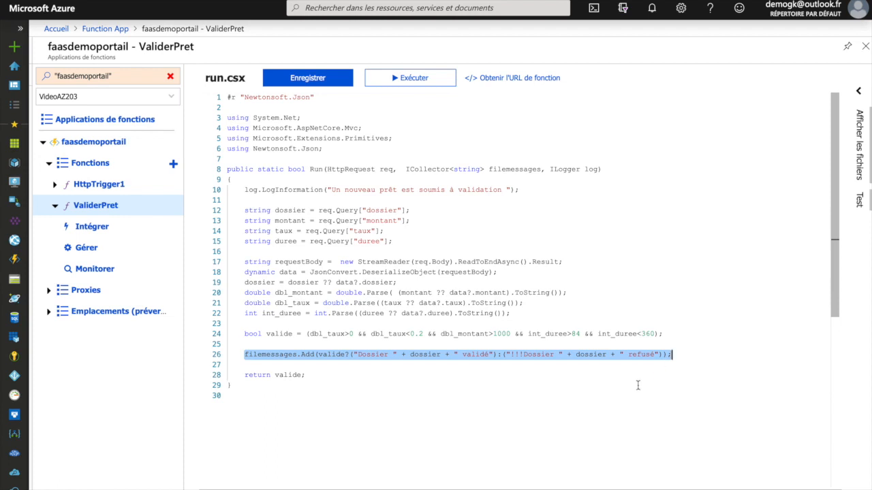
Examine how ValiderPret's filemessages call relates to its ICollector<string> parameter, along with the final return statement in run.csx
{"action": "left_click", "coordinate": [513, 384]}
{"action": "left_click", "coordinate": [258, 355]}
{"action": "double_click", "coordinate": [259, 355]}
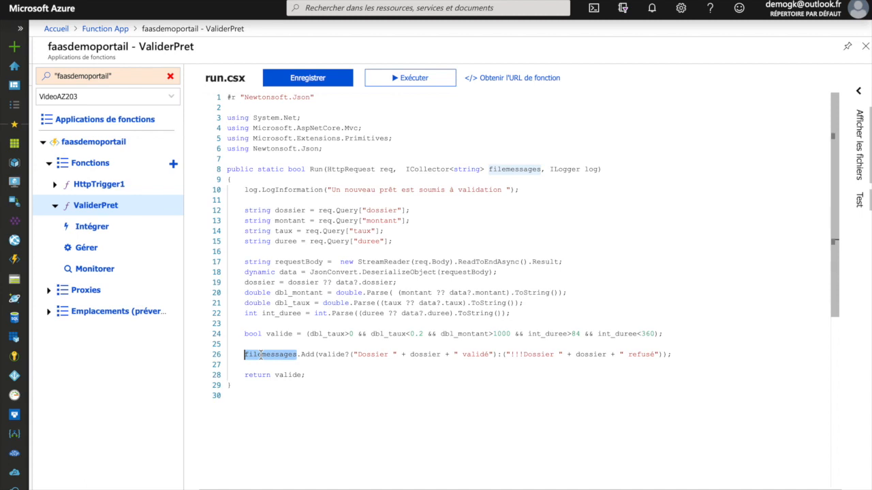
{"action": "left_click_drag", "start_coordinate": [407, 169], "coordinate": [545, 169]}
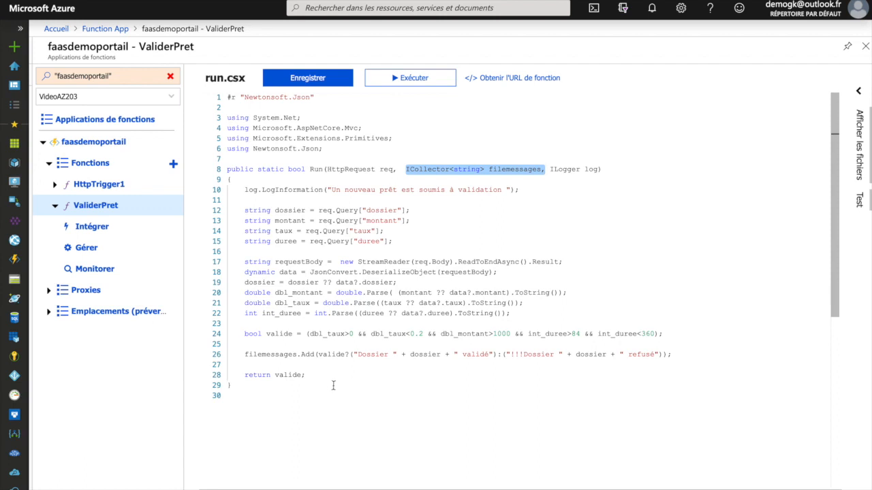
{"action": "left_click_drag", "start_coordinate": [308, 376], "coordinate": [244, 376]}
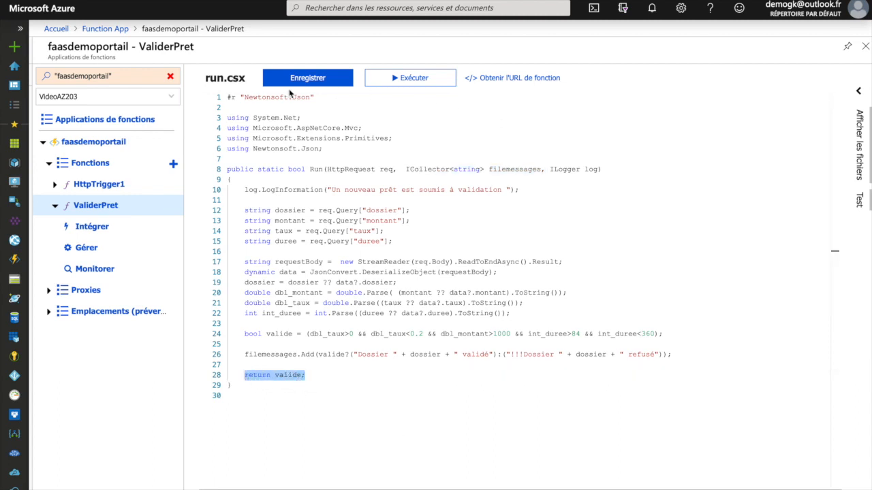
Examine ValiderPret's HTTP trigger and filemessages queue output settings, as well as its key management and monitoring pages
{"action": "left_click", "coordinate": [100, 233]}
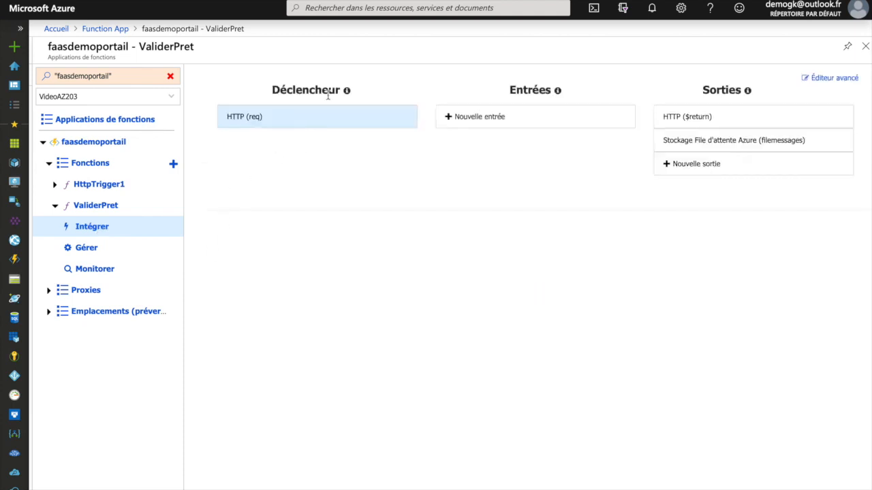
{"action": "left_click", "coordinate": [306, 124]}
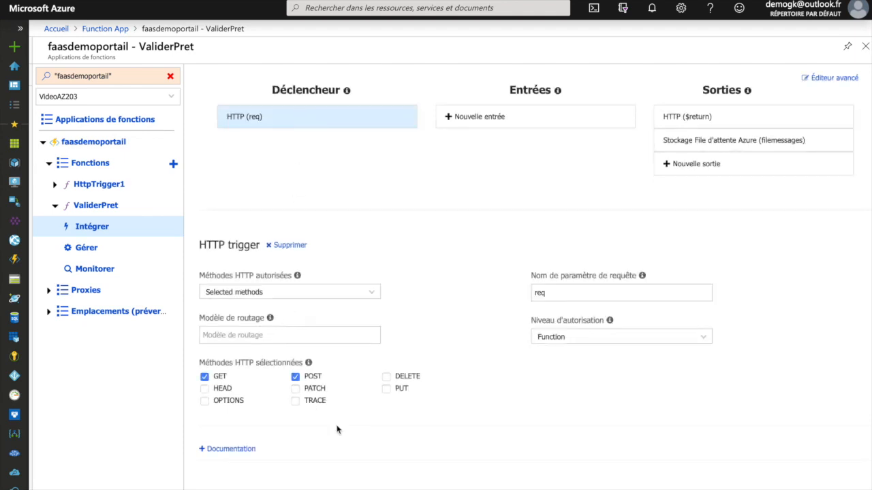
{"action": "left_click", "coordinate": [730, 146]}
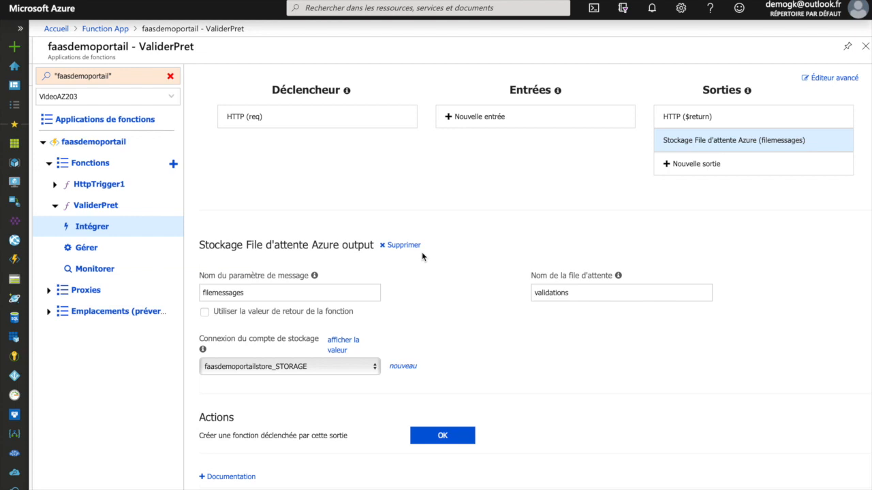
{"action": "left_click_drag", "start_coordinate": [255, 293], "coordinate": [199, 293]}
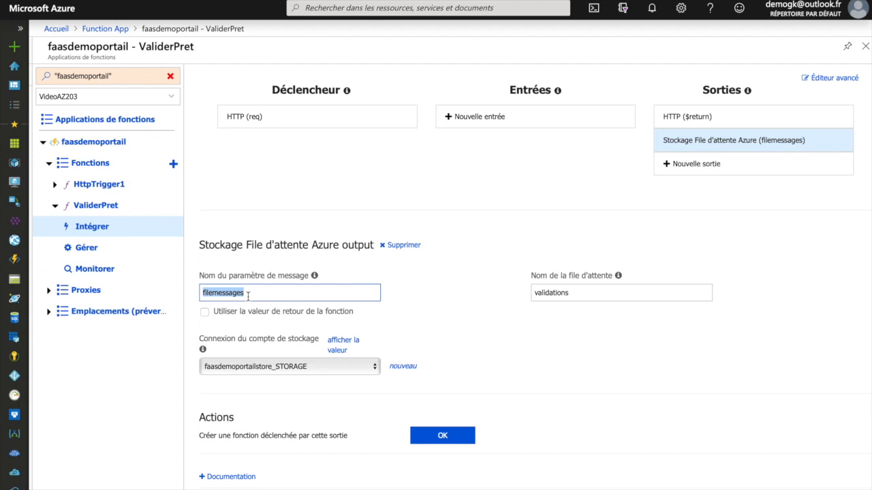
{"action": "left_click", "coordinate": [584, 291]}
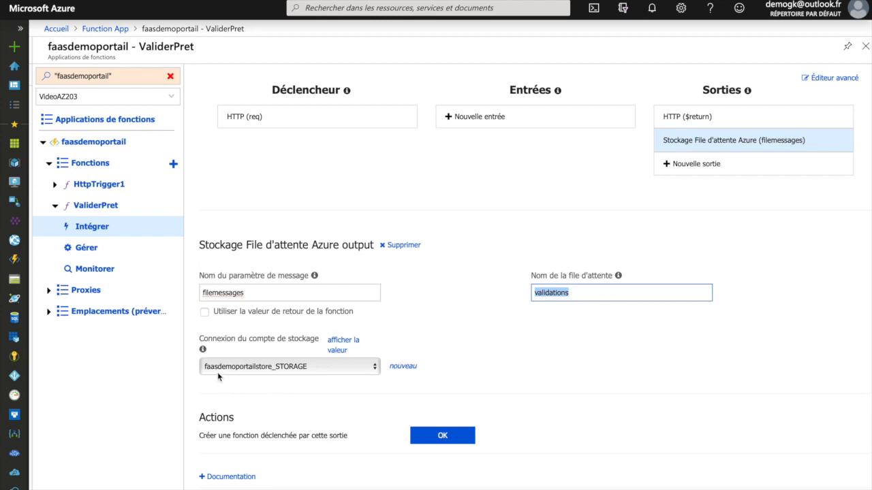
{"action": "left_click", "coordinate": [94, 251]}
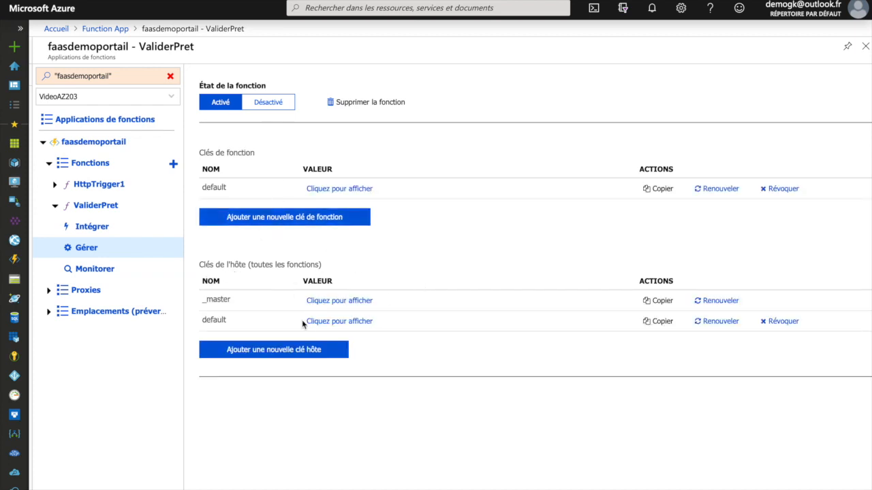
{"action": "left_click", "coordinate": [99, 270]}
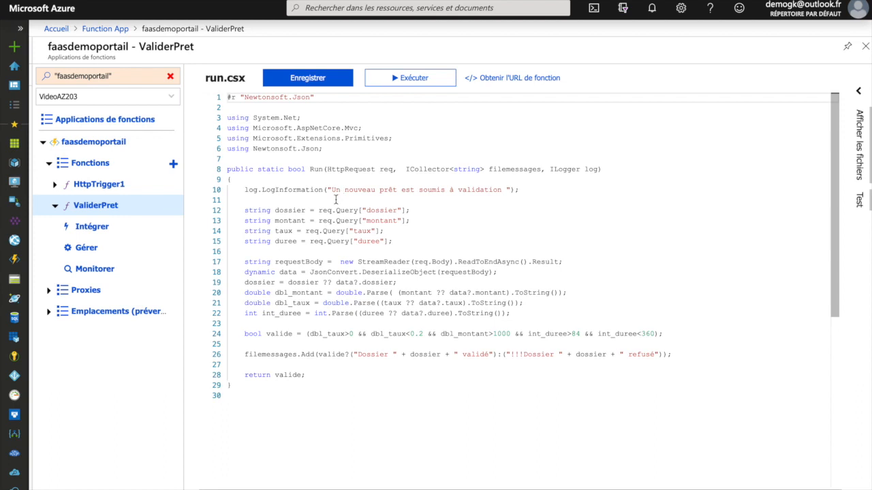
Review the ICollector<string> filemessages parameter in ValiderPret's Run signature and the Add method called on it
{"action": "left_click", "coordinate": [404, 169]}
{"action": "left_click_drag", "start_coordinate": [404, 169], "coordinate": [547, 169]}
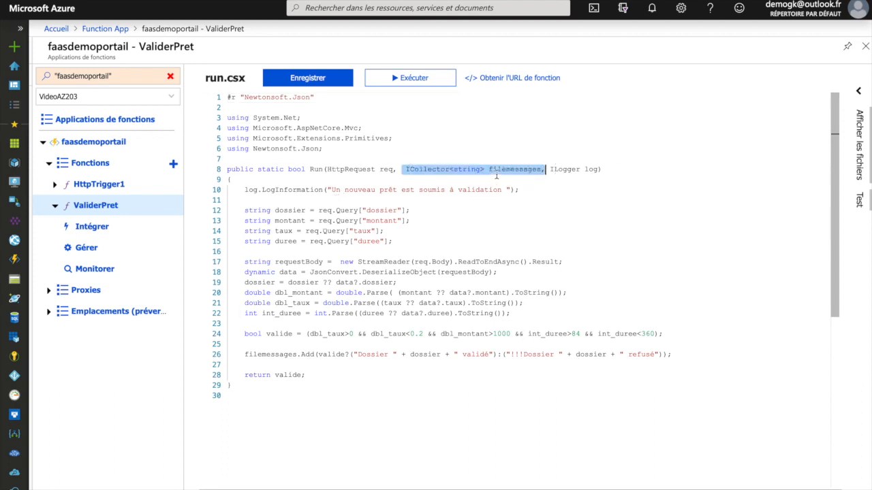
{"action": "double_click", "coordinate": [305, 355]}
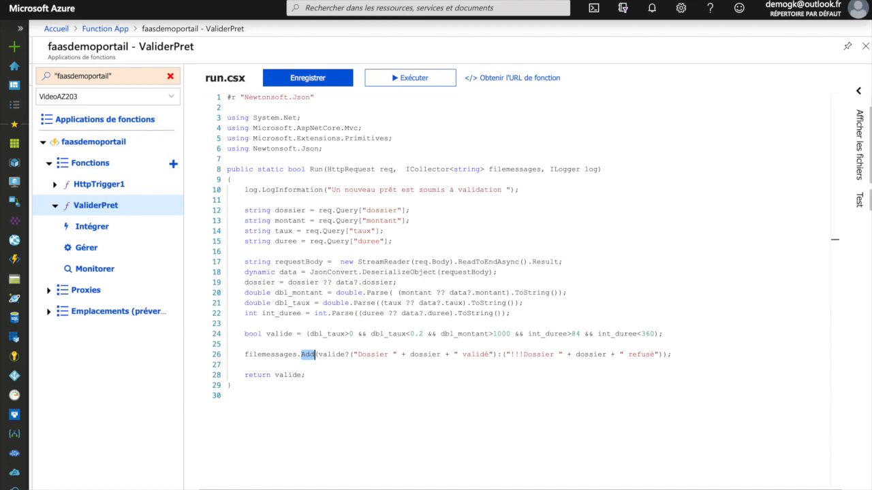
Run a POST test of ValiderPret with the existing request body for dossier P001, and check its output and log message
{"action": "left_click", "coordinate": [859, 90]}
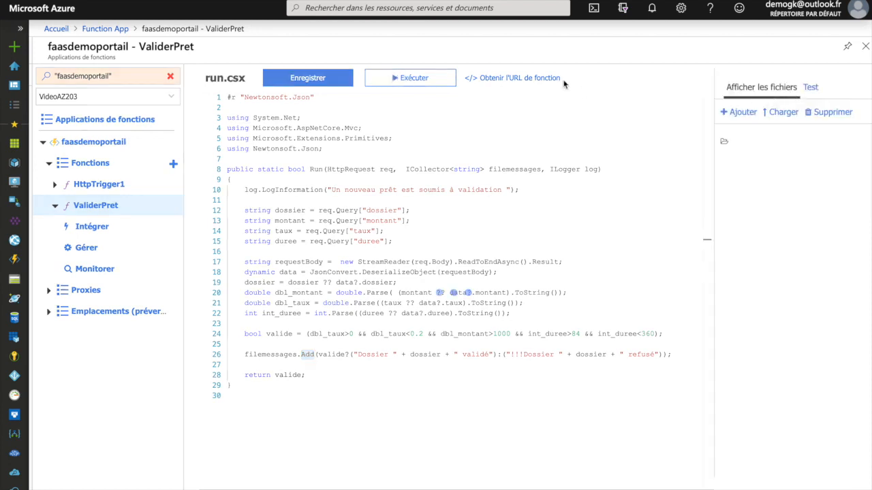
{"action": "left_click", "coordinate": [811, 88]}
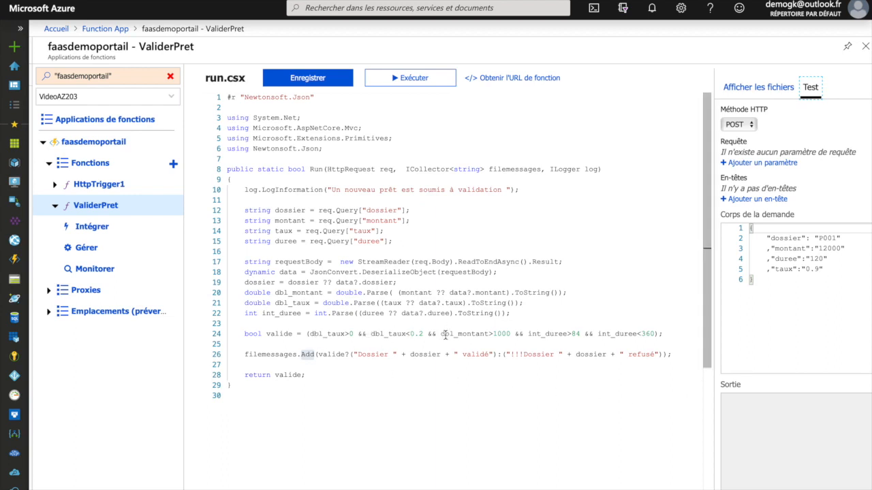
{"action": "left_click", "coordinate": [407, 80]}
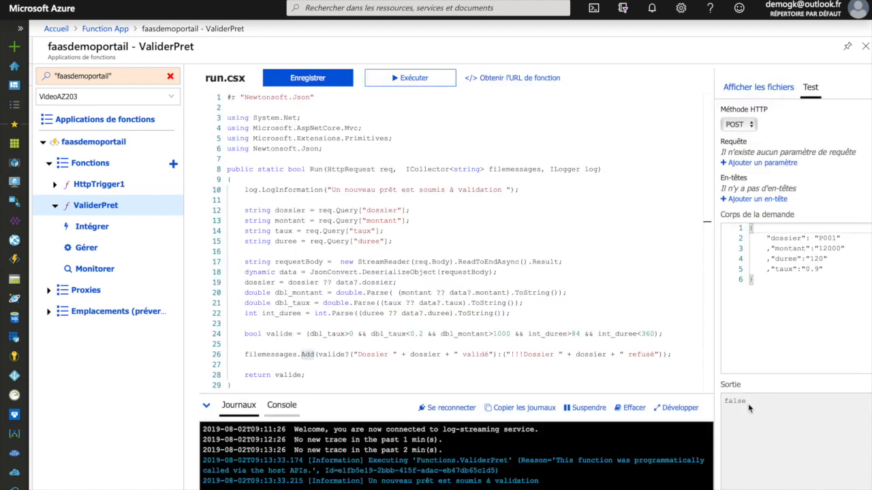
{"action": "left_click", "coordinate": [752, 403]}
{"action": "double_click", "coordinate": [733, 404]}
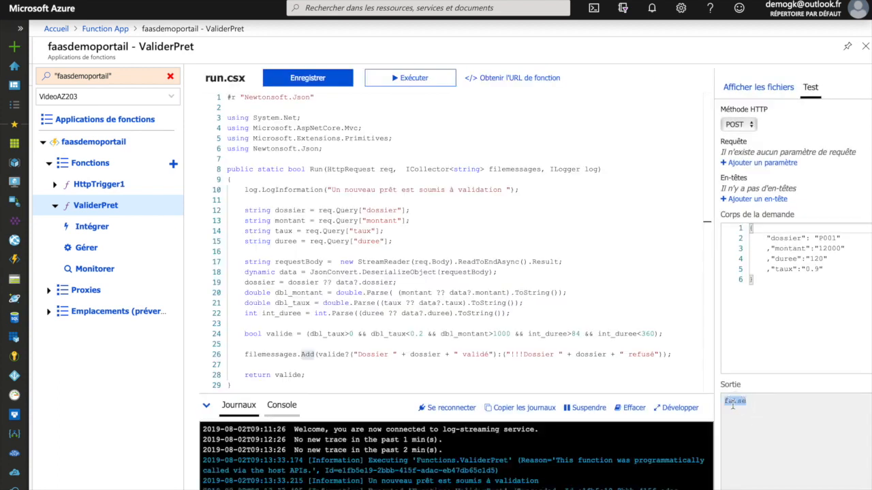
{"action": "left_click_drag", "start_coordinate": [368, 481], "coordinate": [546, 486]}
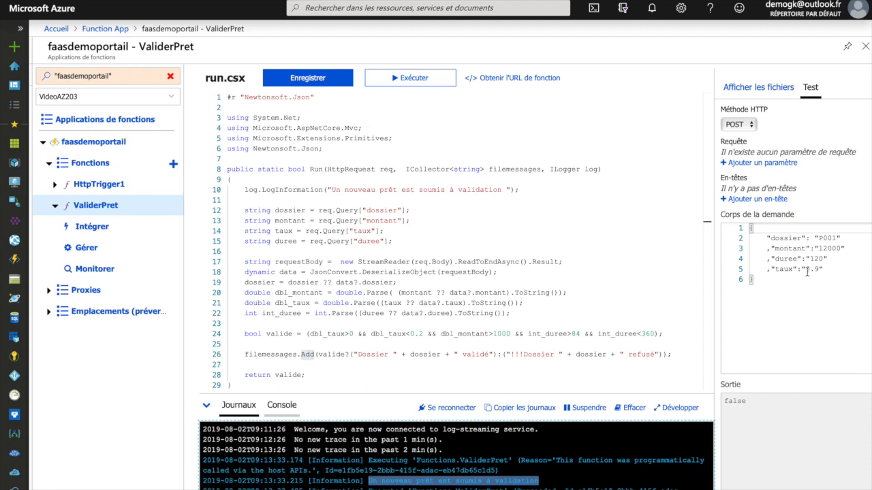
Set taux to 0.09 in the test request body, rerun ValiderPret, and check the new output and log message
{"action": "left_click", "coordinate": [816, 270]}
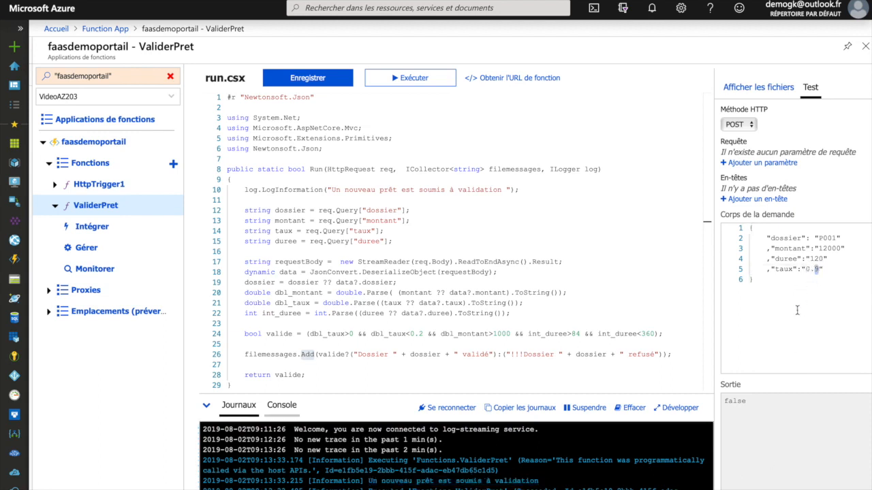
{"action": "type", "text": "09"}
{"action": "left_click", "coordinate": [407, 79]}
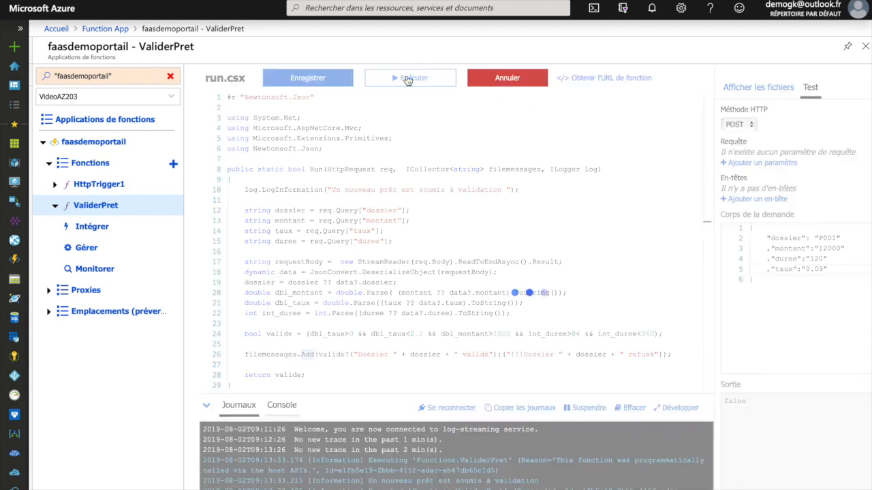
{"action": "double_click", "coordinate": [733, 401]}
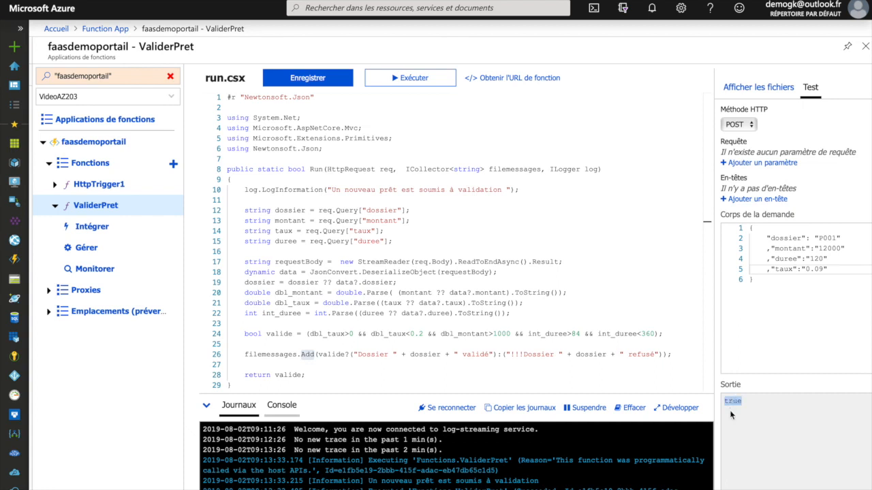
{"action": "scroll", "coordinate": [420, 487], "scroll_direction": "down", "scroll_amount": 2}
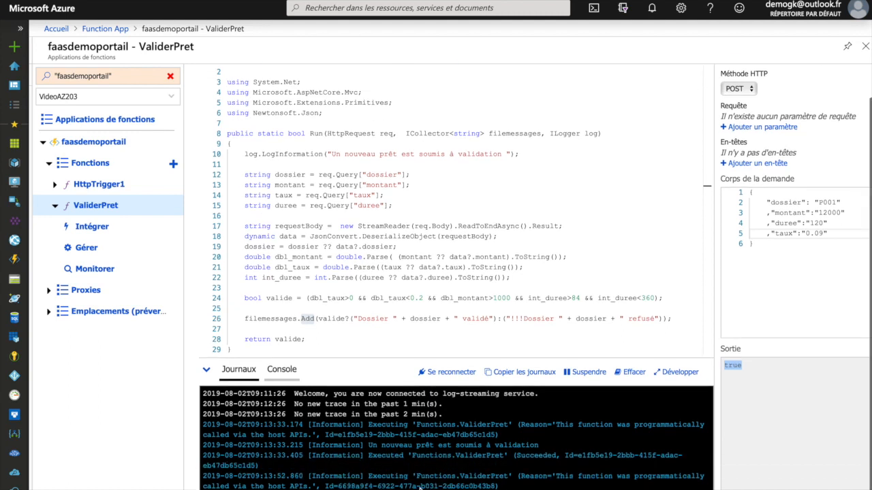
{"action": "left_click_drag", "start_coordinate": [370, 476], "coordinate": [576, 473]}
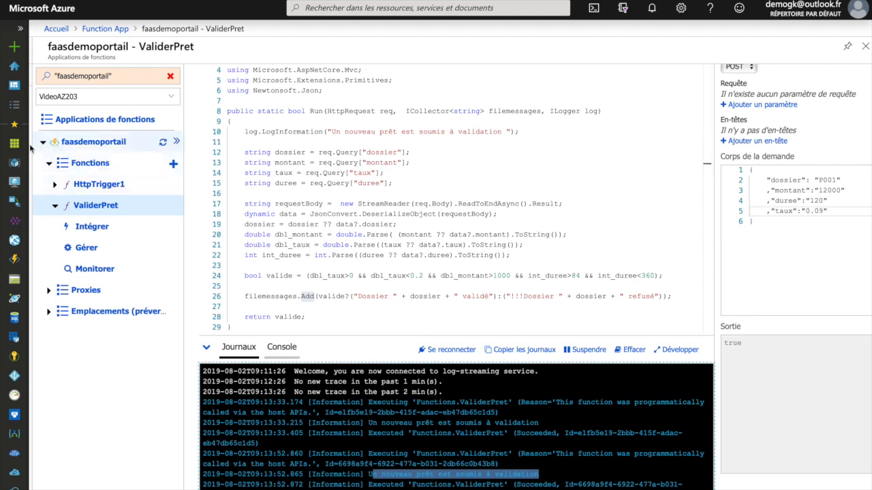
Inspect the messages in the validations queue with the faasdemoportailstore account's storage explorer, and switch to the presentation slides
{"action": "left_click", "coordinate": [15, 279]}
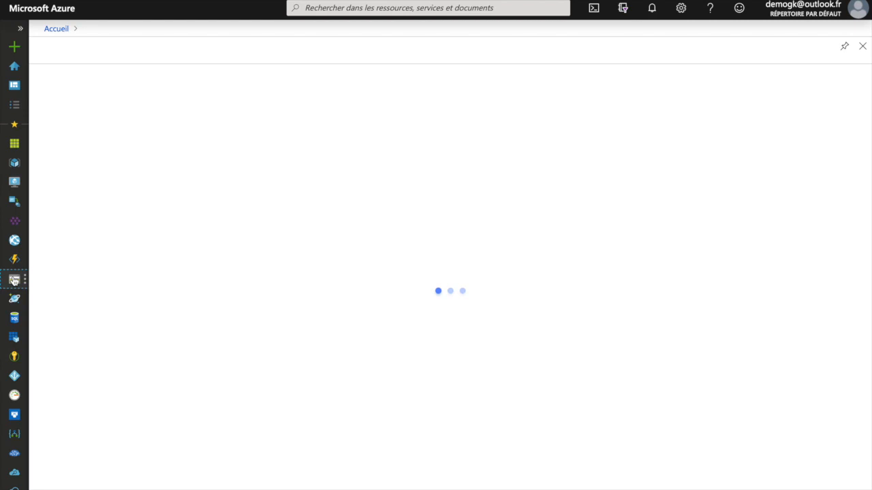
{"action": "left_click", "coordinate": [129, 201]}
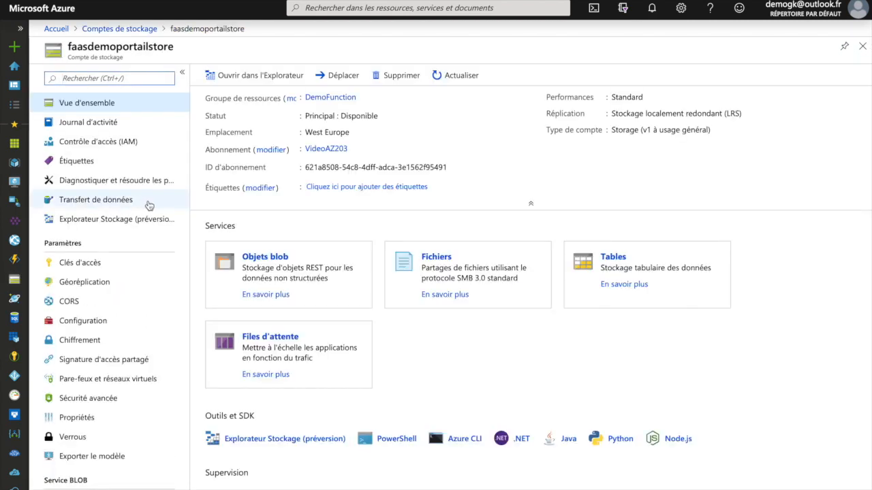
{"action": "left_click", "coordinate": [100, 220]}
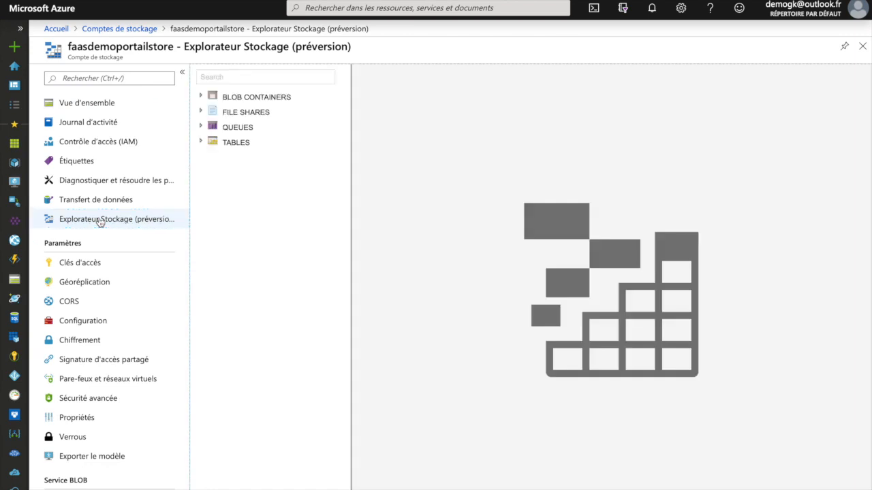
{"action": "left_click", "coordinate": [203, 128]}
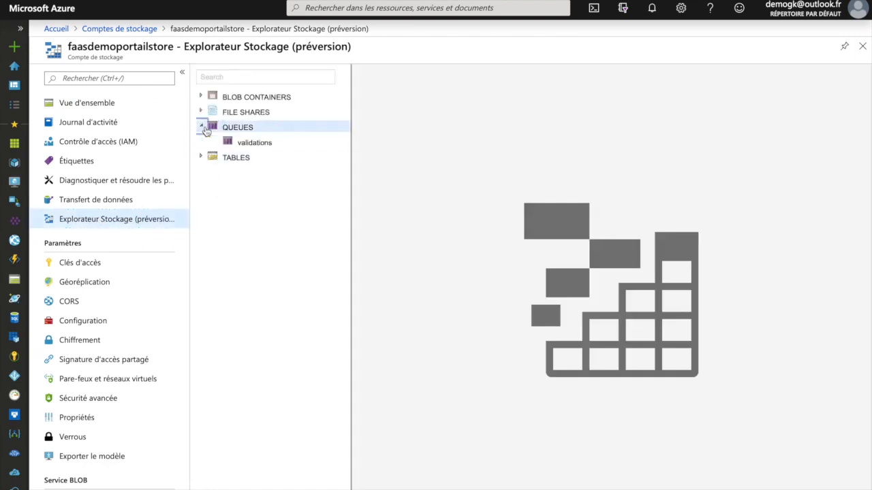
{"action": "left_click", "coordinate": [241, 143]}
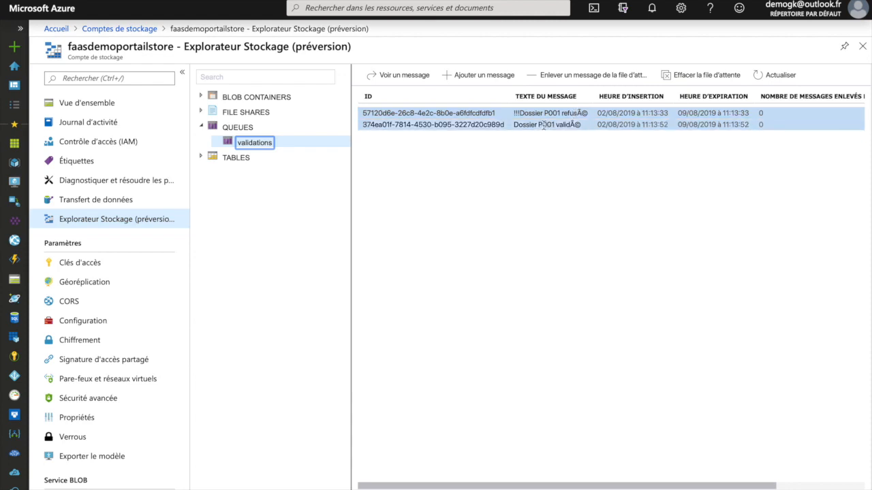
{"action": "key", "text": "super+Tab"}
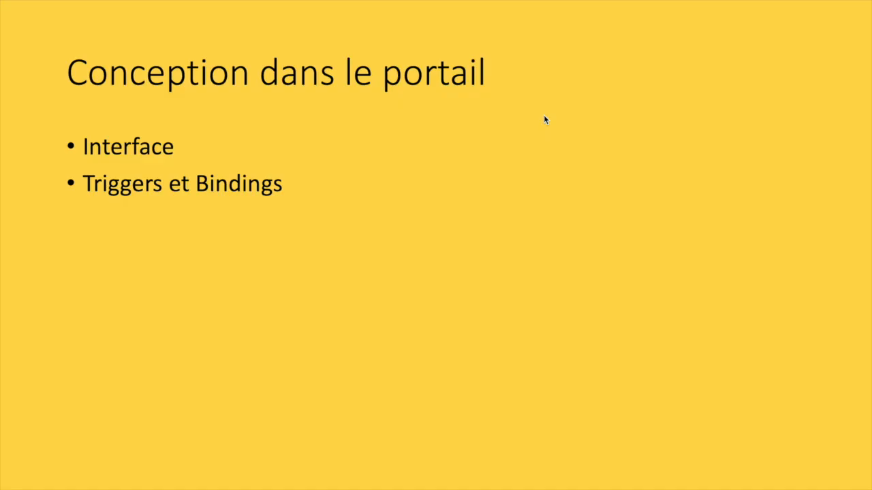